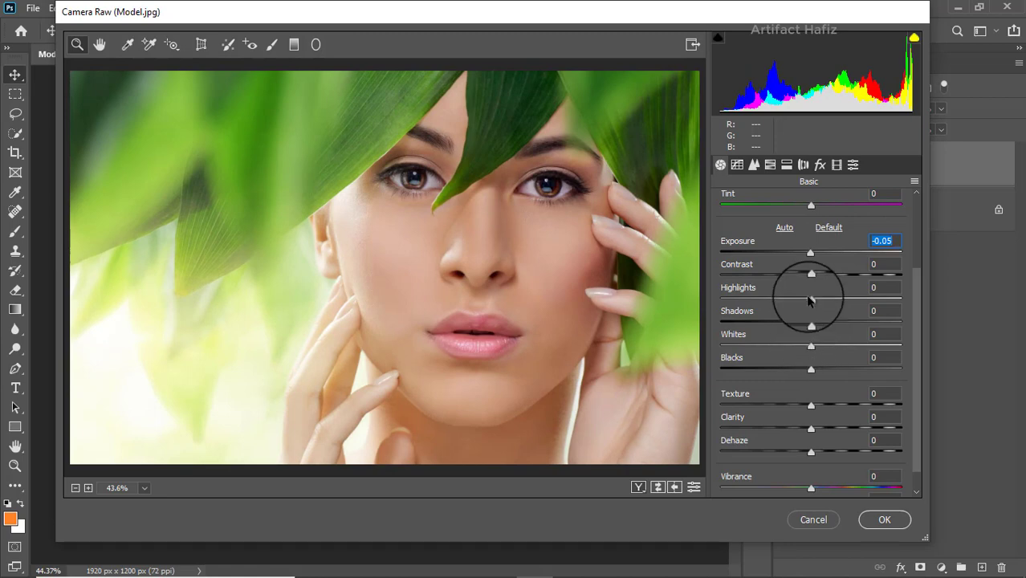
Set Highlights to -100, Shadows to +7, Whites to +36, Blacks to -12 and Clarity to +3 for the portrait.
drag(811, 299, 711, 301)
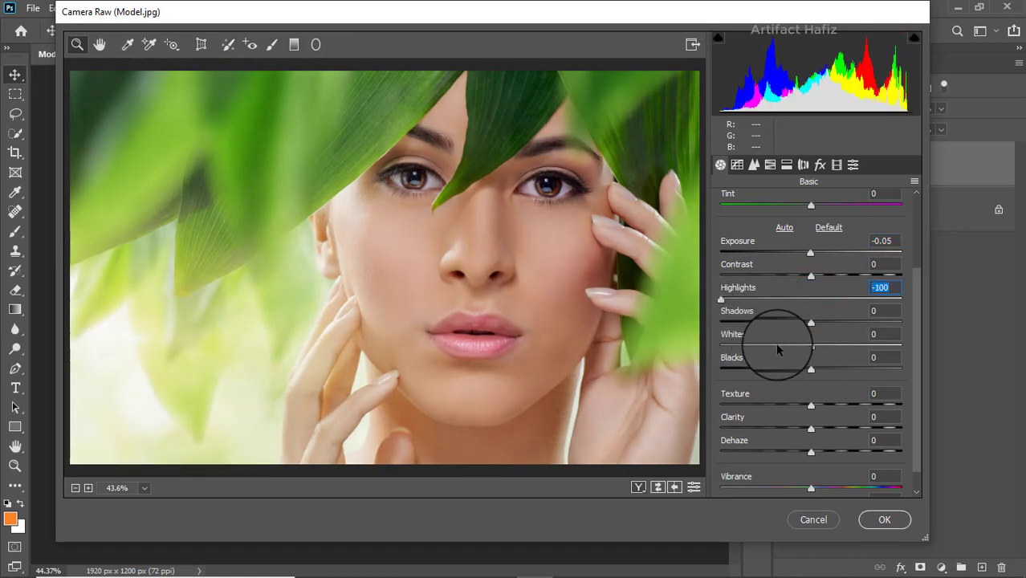
drag(806, 347, 799, 372)
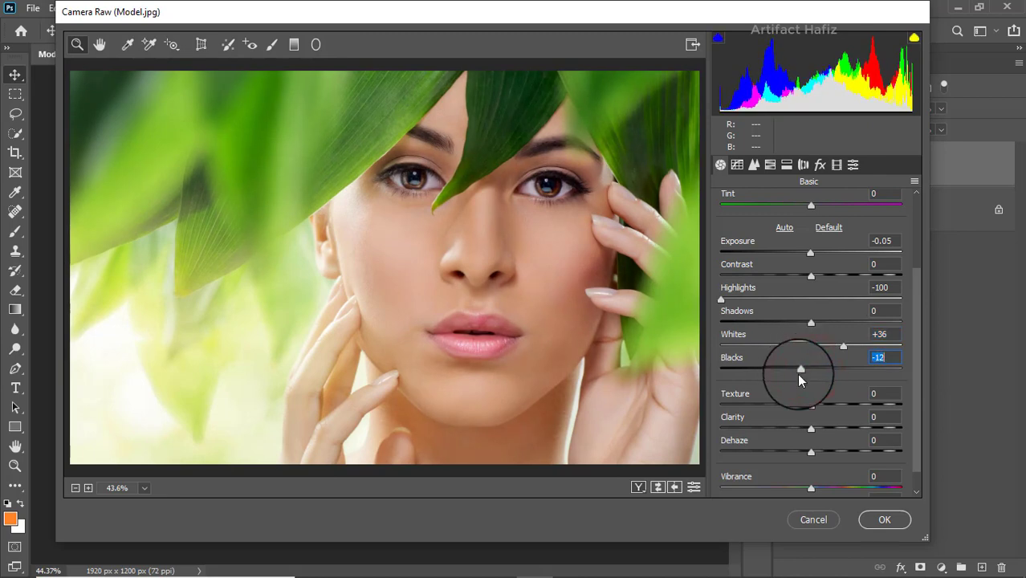
drag(810, 322, 817, 321)
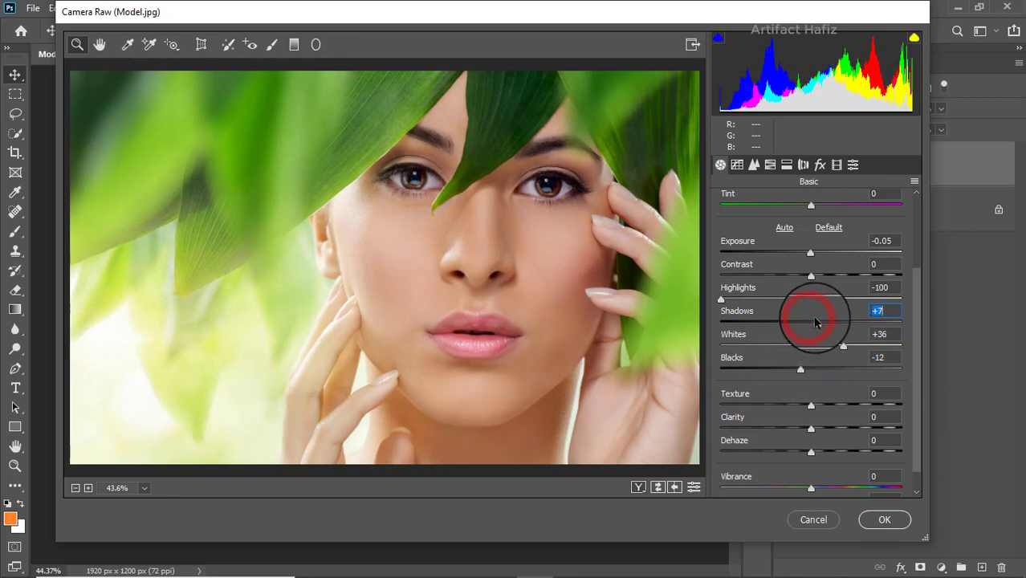
scroll(806, 366, down, 1)
drag(809, 400, 814, 402)
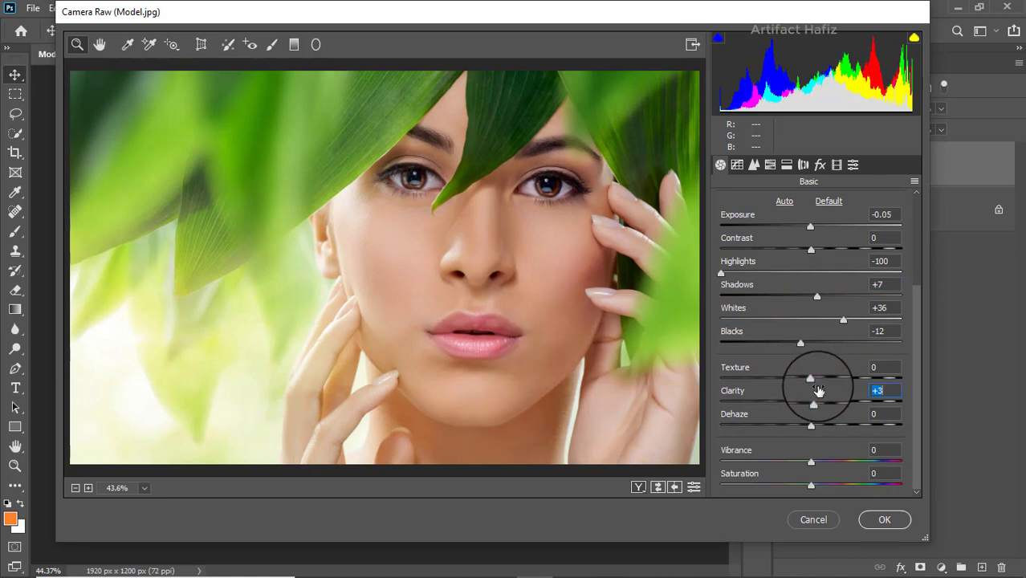
Move the black point of the Green channel's point tone curve to input 3, output 0.
click(737, 165)
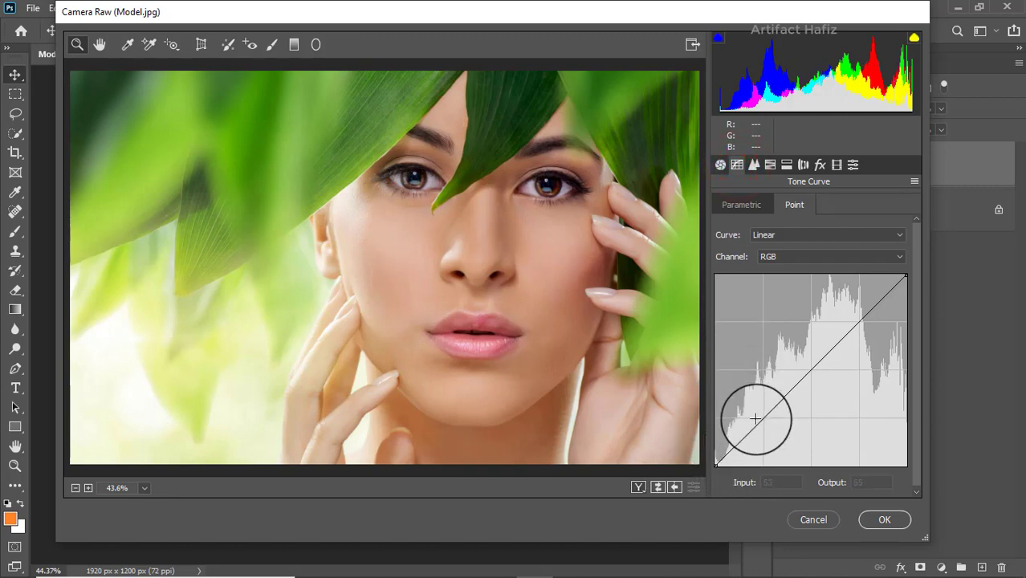
click(774, 257)
click(778, 297)
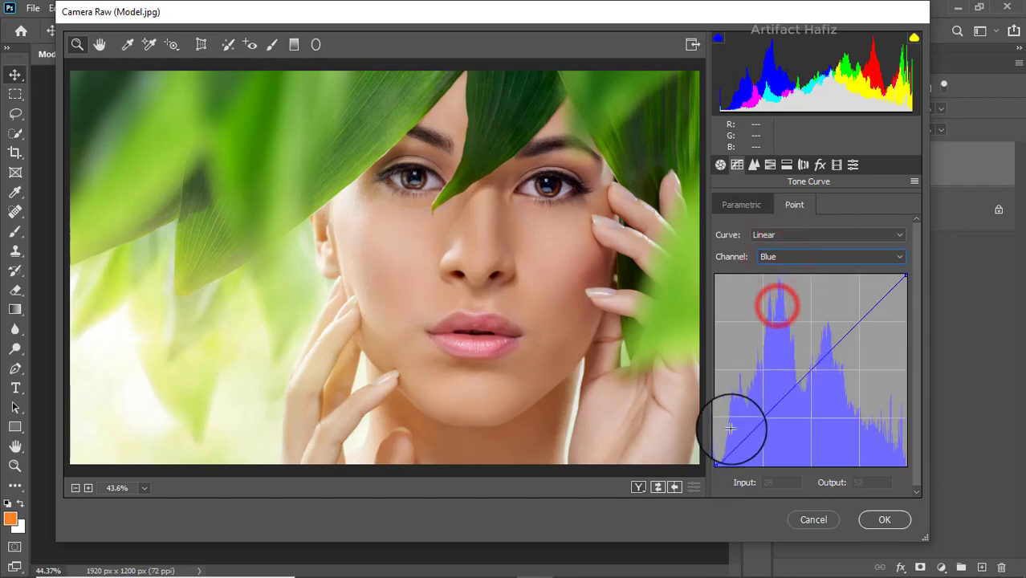
click(779, 258)
click(780, 292)
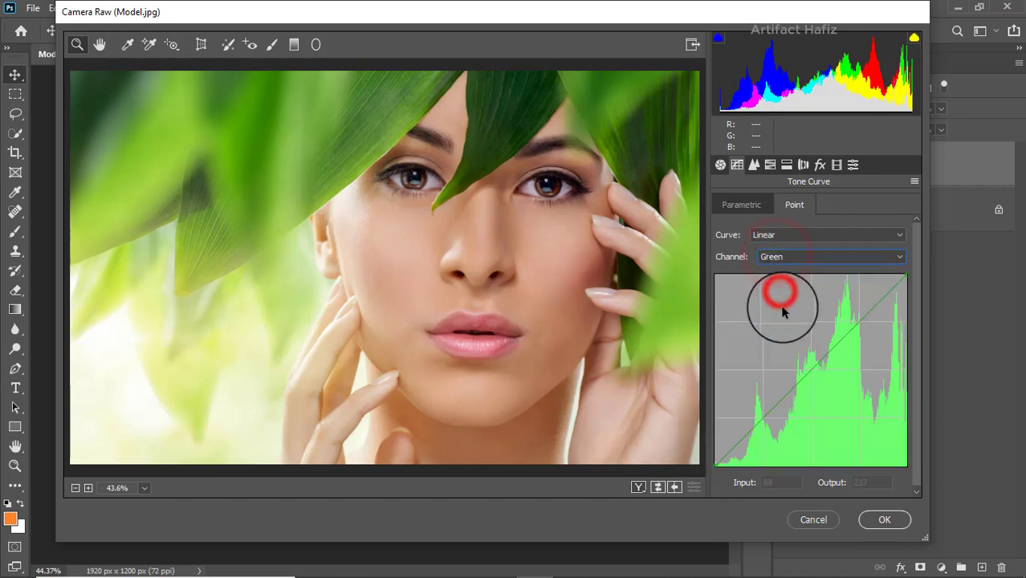
drag(714, 465, 716, 469)
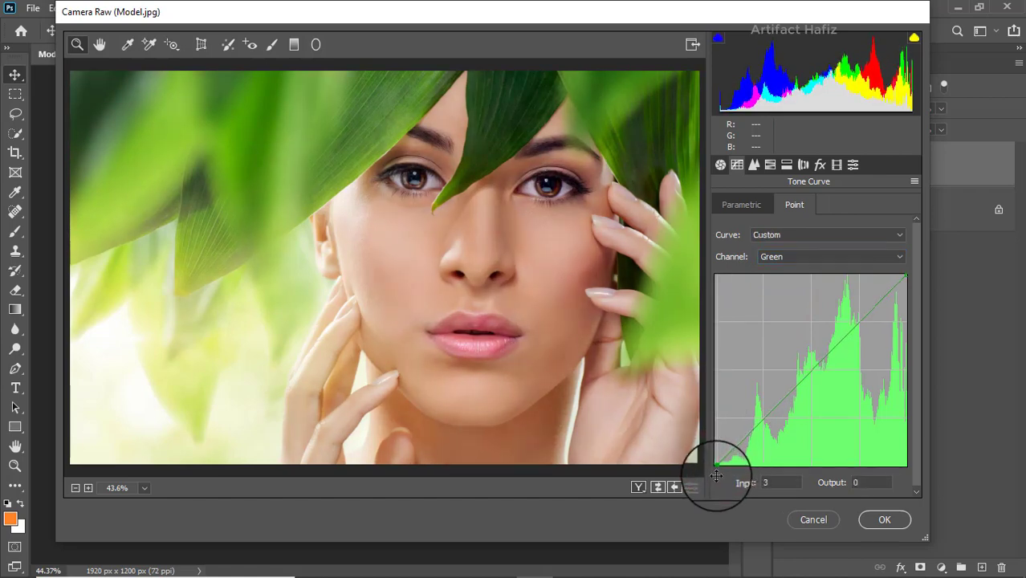
Move the black point of the Red channel's point tone curve to input 7, output 0.
click(768, 258)
click(774, 280)
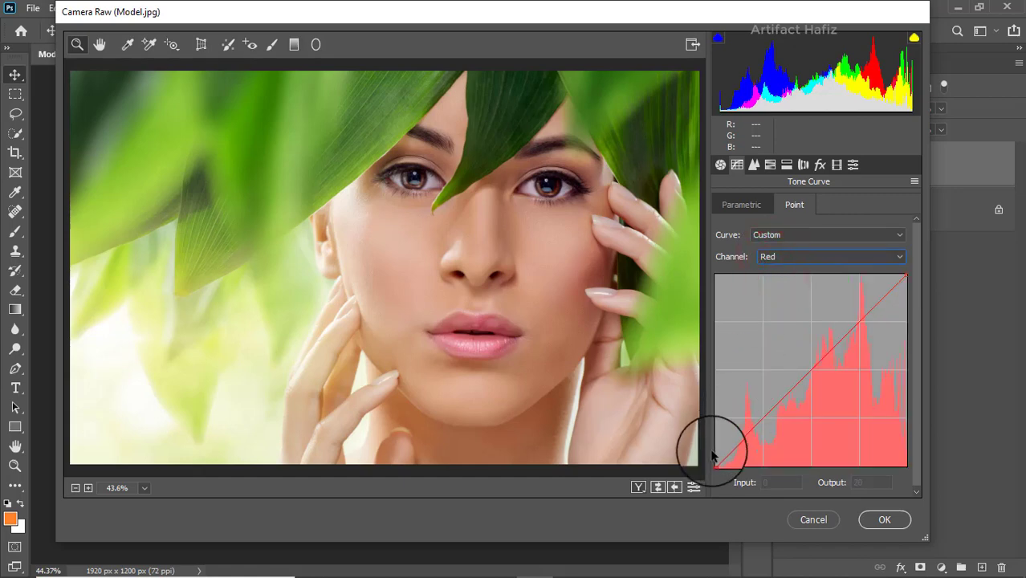
mouse_move(716, 464)
mouse_down()
mouse_move(731, 465)
mouse_move(720, 474)
mouse_up()
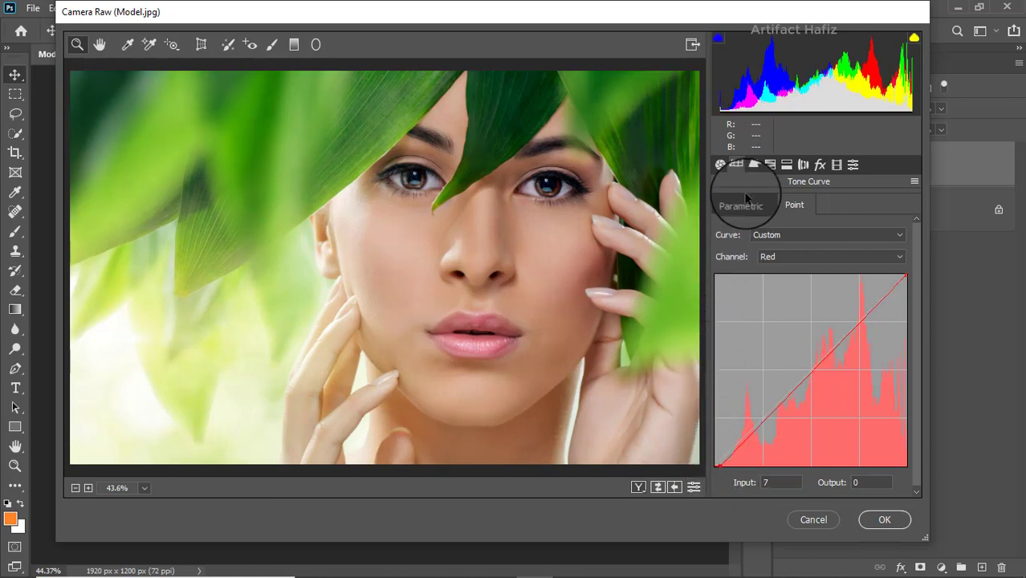
Set the sharpening amount to 30 and the luminance noise reduction to 10.
click(755, 165)
drag(721, 226, 757, 230)
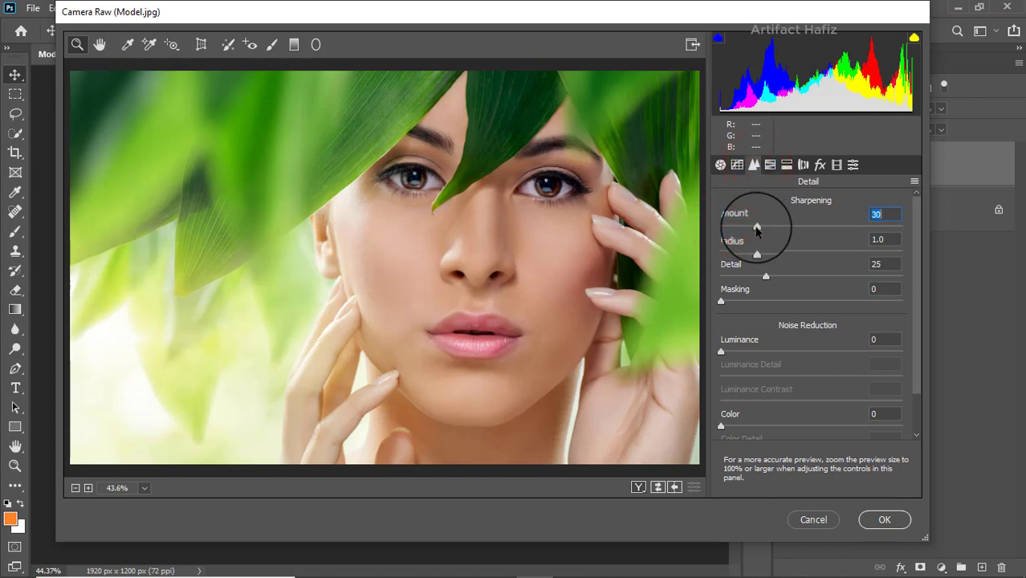
drag(720, 352, 737, 354)
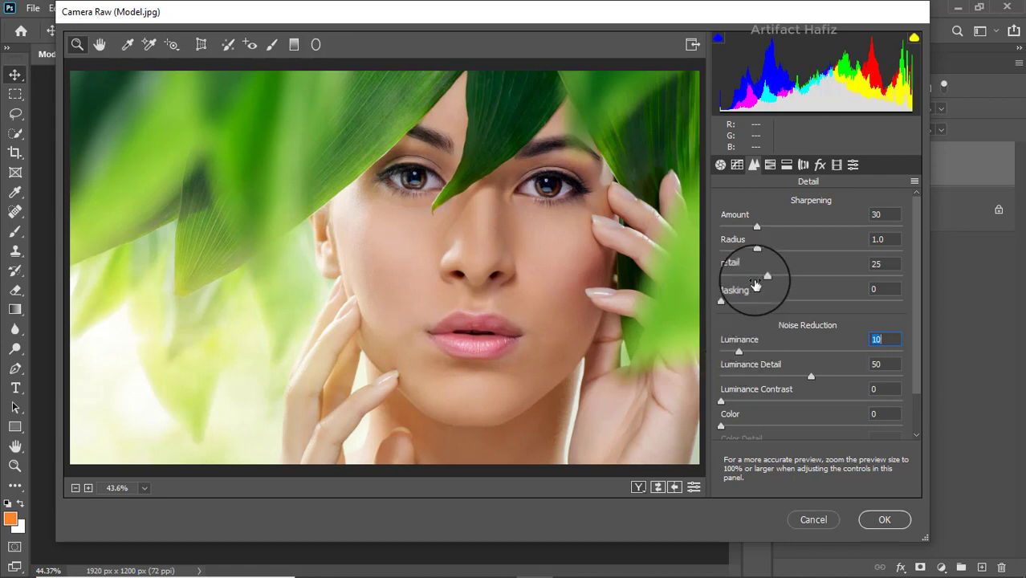
Set the Oranges saturation to -8, raise the Reds saturation and strongly lower the Yellows saturation.
click(770, 165)
click(768, 208)
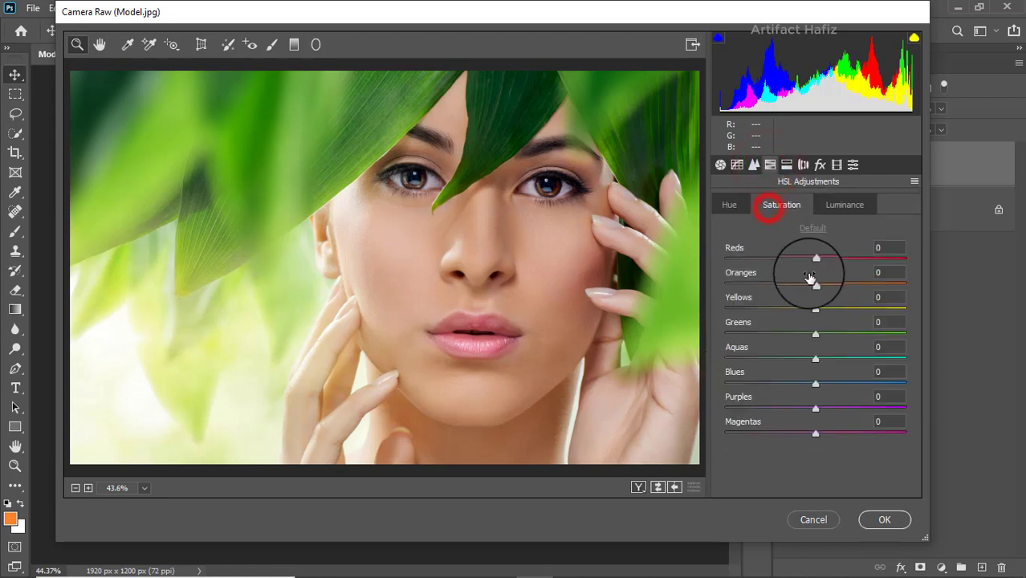
drag(815, 283, 809, 298)
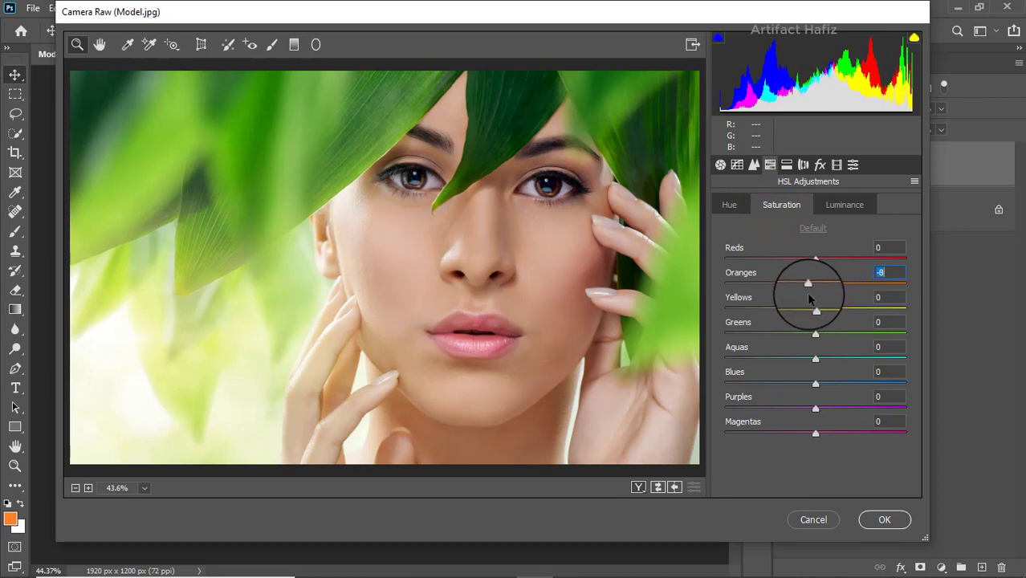
drag(815, 258, 859, 261)
click(813, 310)
drag(813, 310, 717, 318)
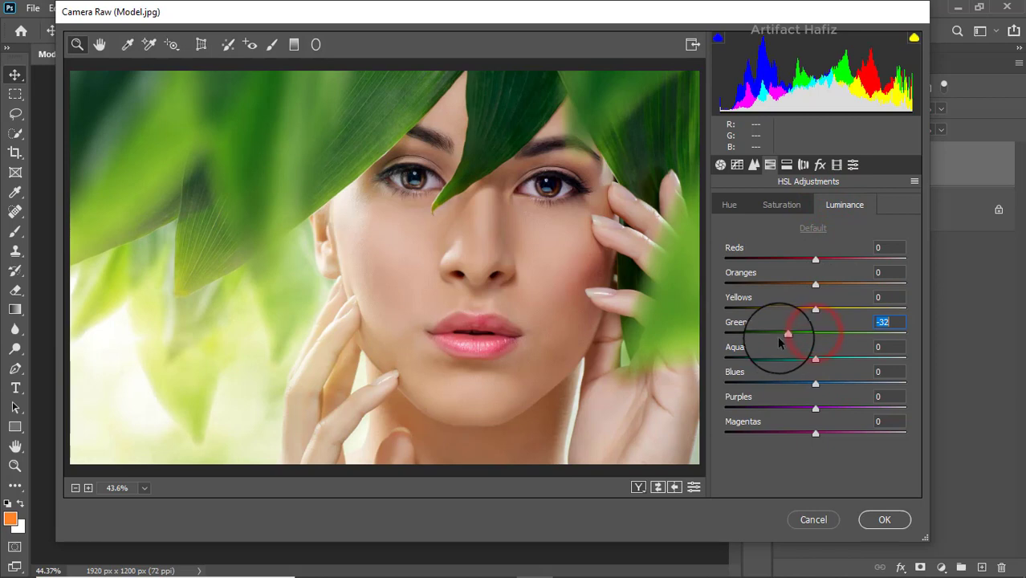
Set the Greens luminance to -55 and the Greens hue to +100 in the HSL adjustments.
mouse_move(785, 336)
mouse_down()
mouse_move(756, 347)
mouse_move(767, 342)
mouse_up()
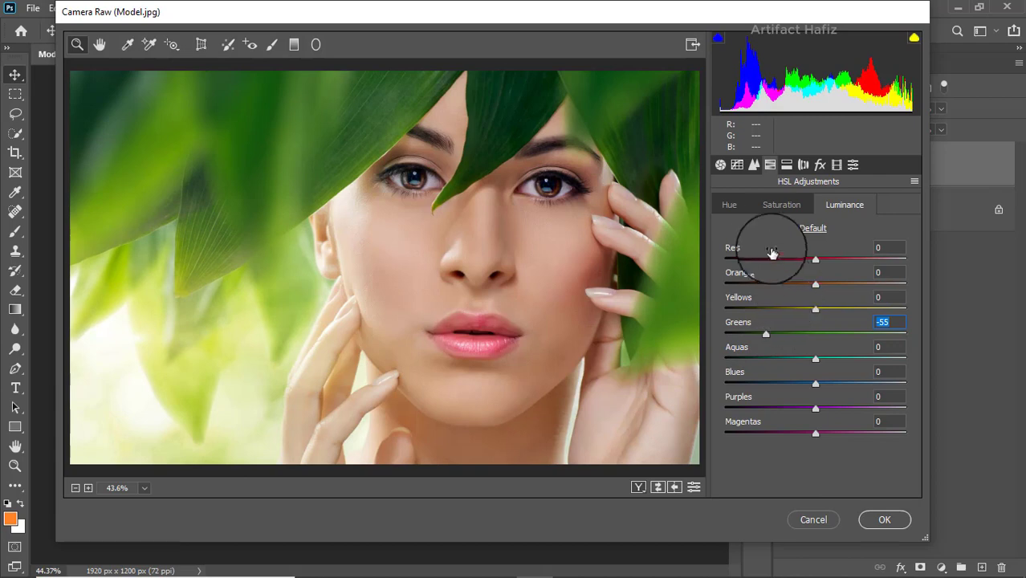
click(729, 206)
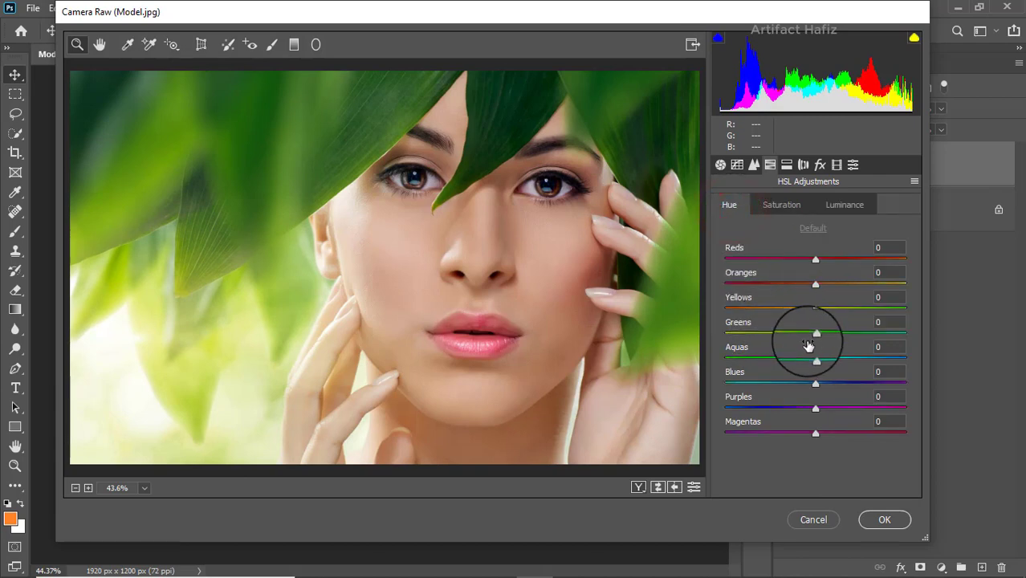
drag(815, 332, 907, 333)
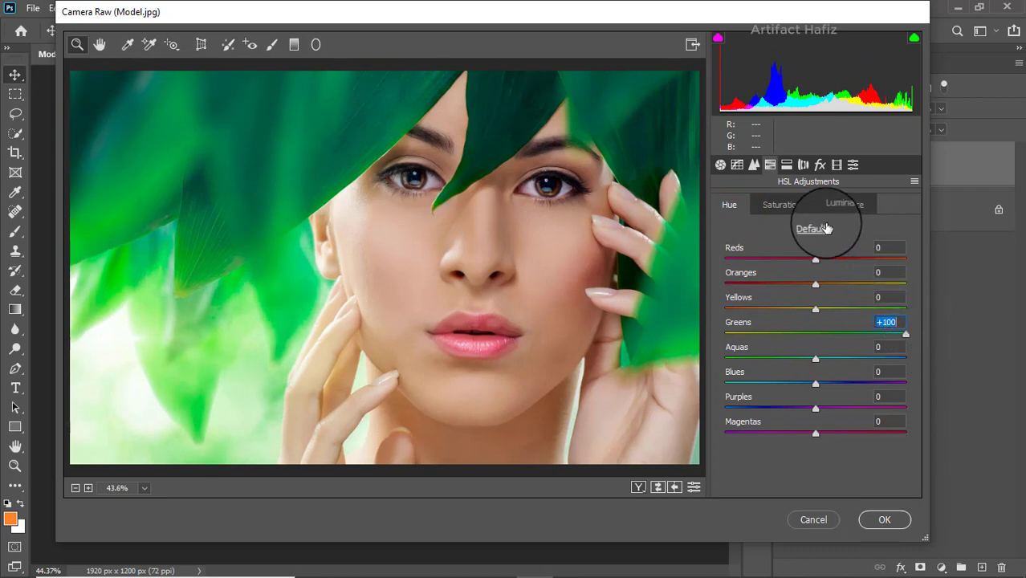
Add a Highlight Priority post-crop vignette with Amount -13, Roundness +68 and Feather 100, and apply the Camera Raw filter.
click(820, 165)
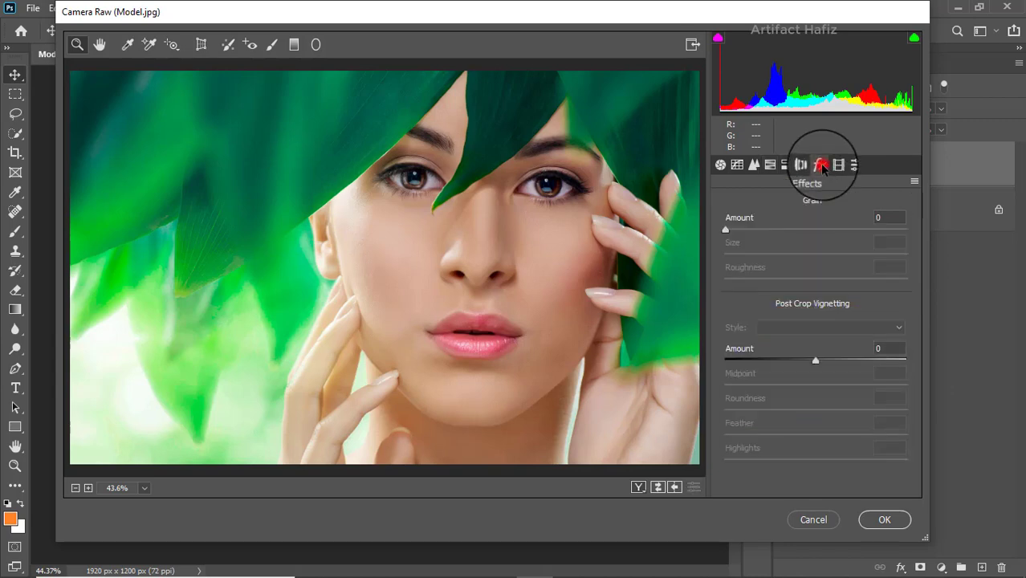
drag(804, 366, 793, 360)
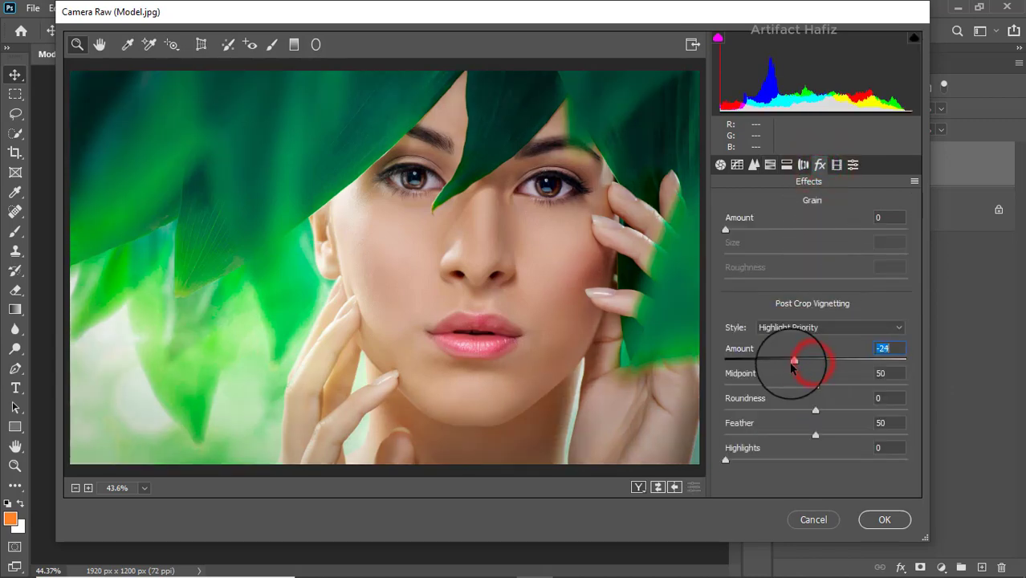
drag(815, 412, 905, 411)
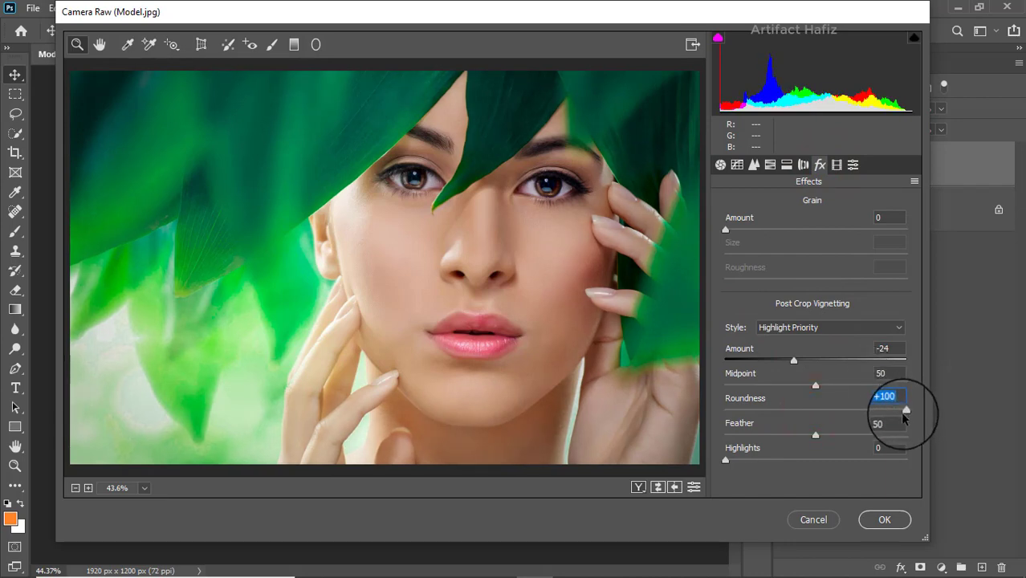
drag(905, 412, 878, 411)
mouse_move(795, 359)
mouse_down()
mouse_move(773, 361)
mouse_move(783, 360)
mouse_up()
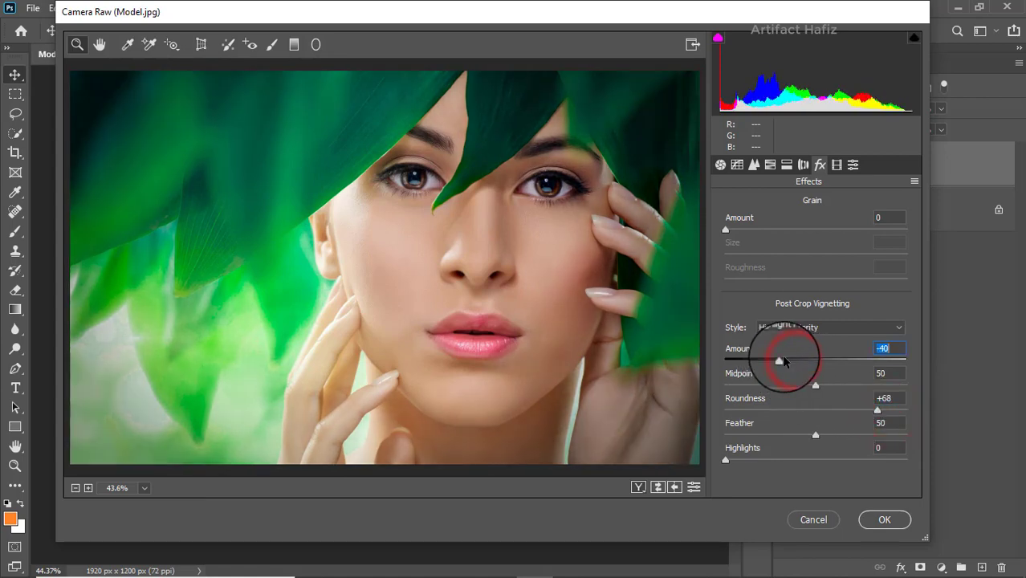
drag(817, 434, 907, 434)
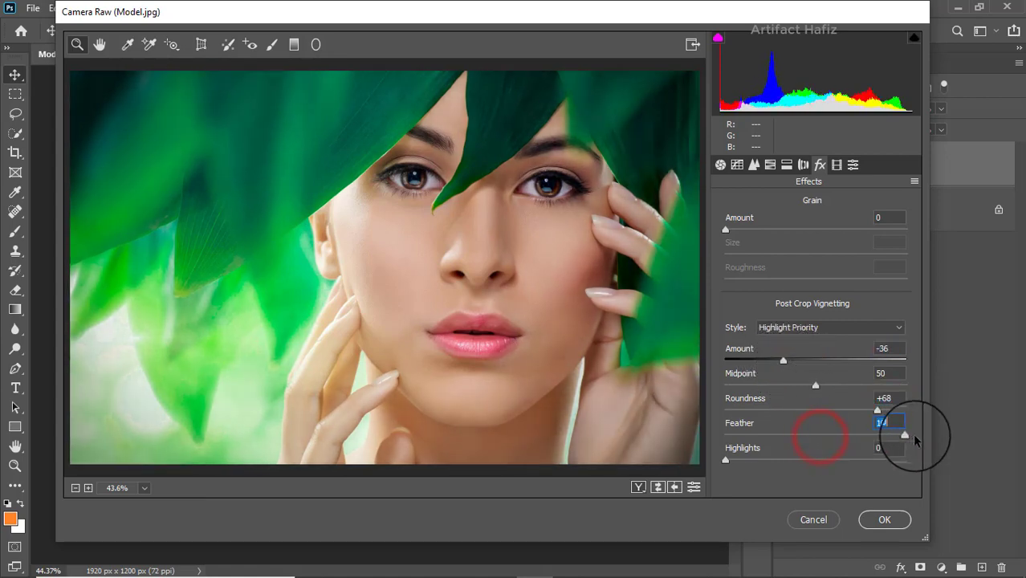
drag(780, 360, 806, 365)
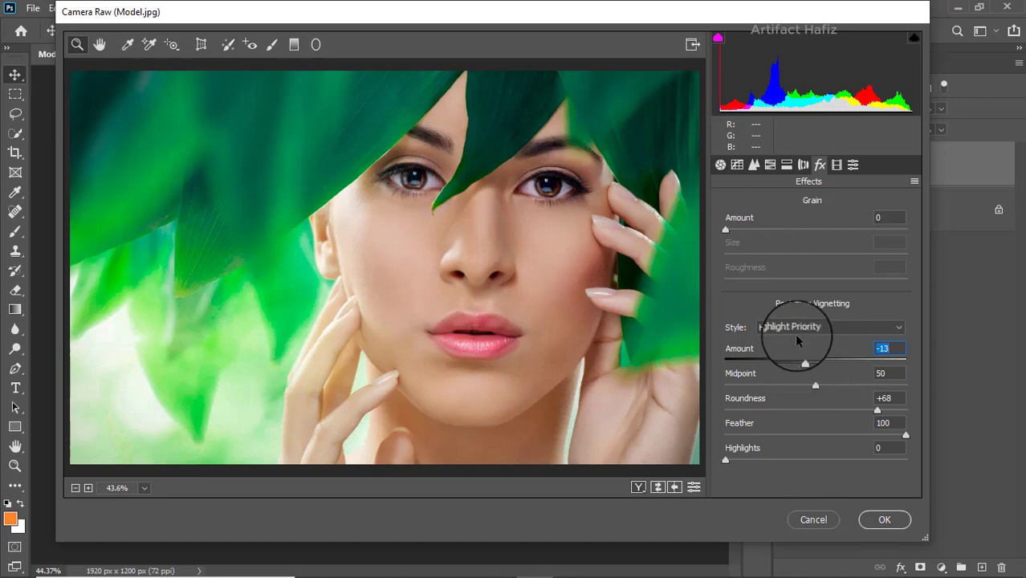
click(836, 164)
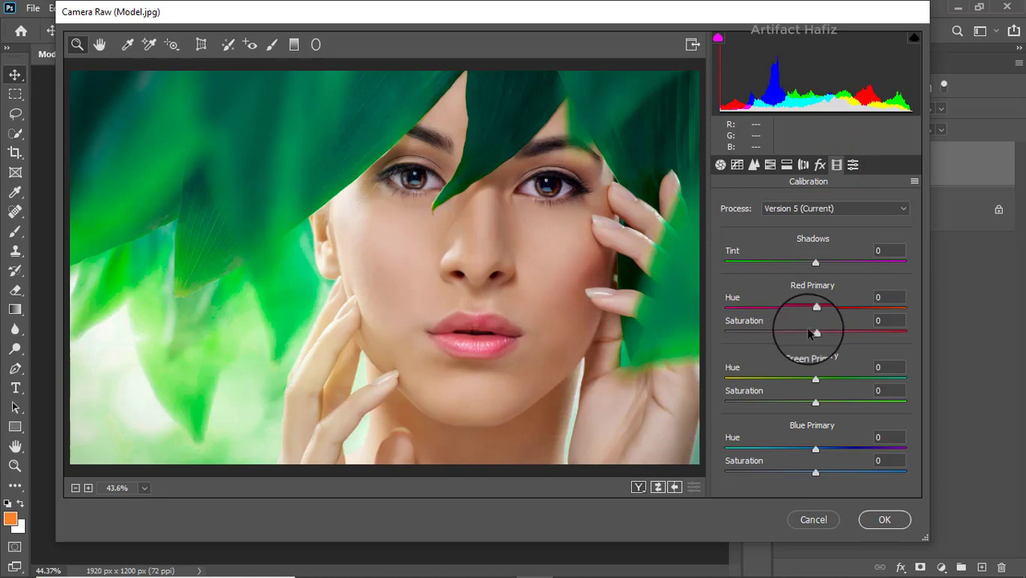
click(871, 520)
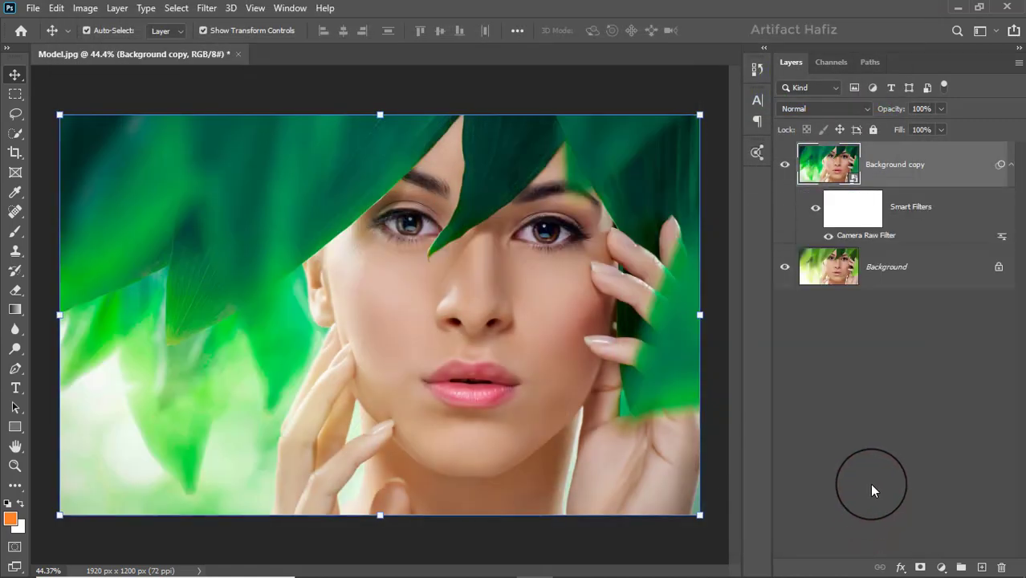
Add a Curves adjustment layer above the filtered copy and slightly lower the shadows on its RGB curve.
click(941, 567)
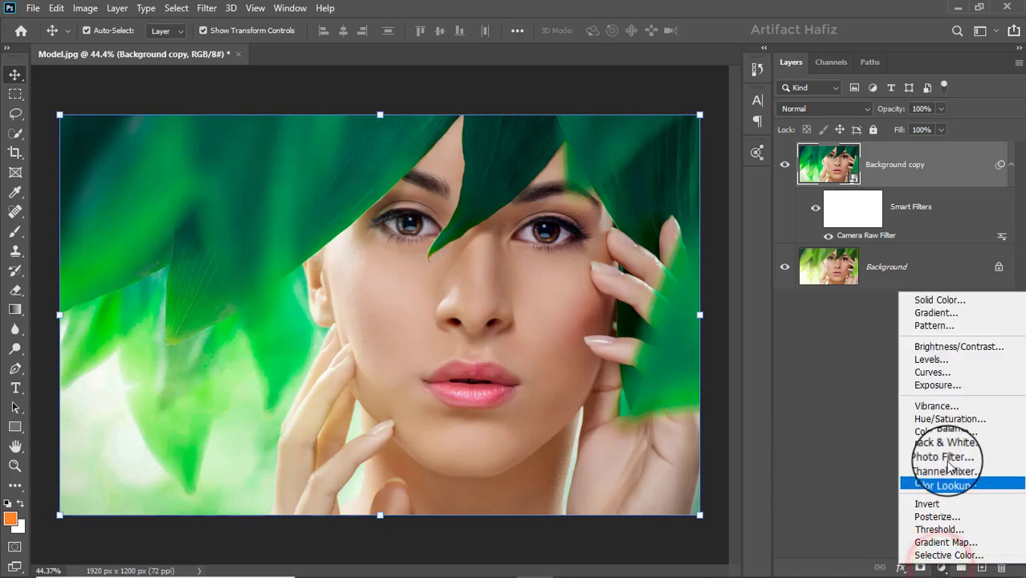
click(943, 372)
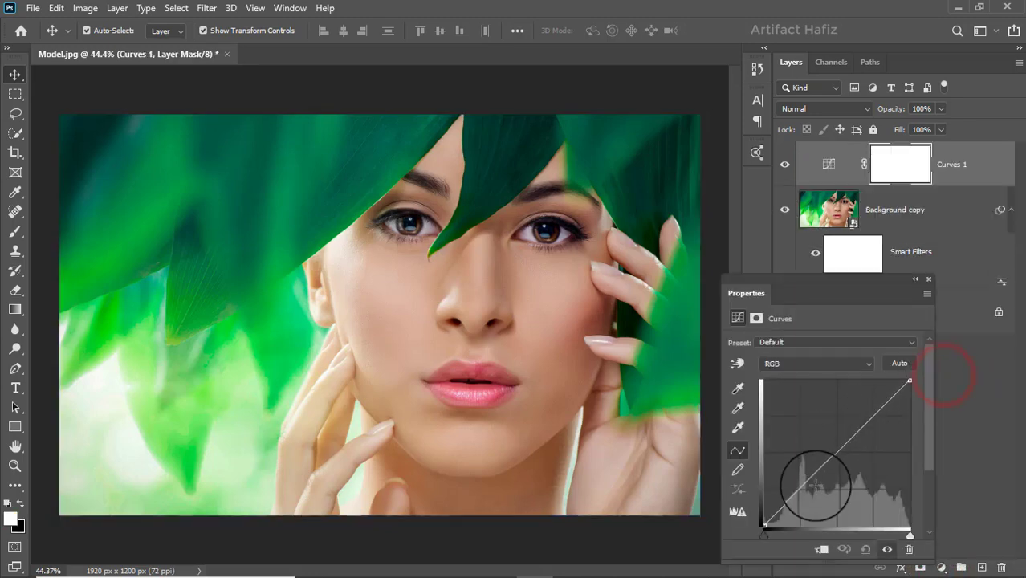
drag(801, 487, 804, 490)
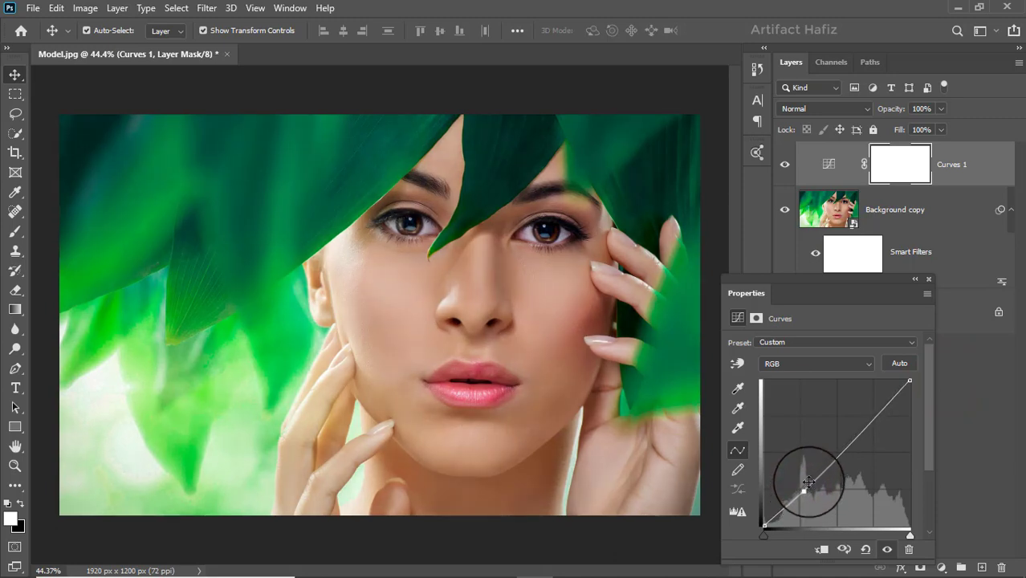
click(928, 281)
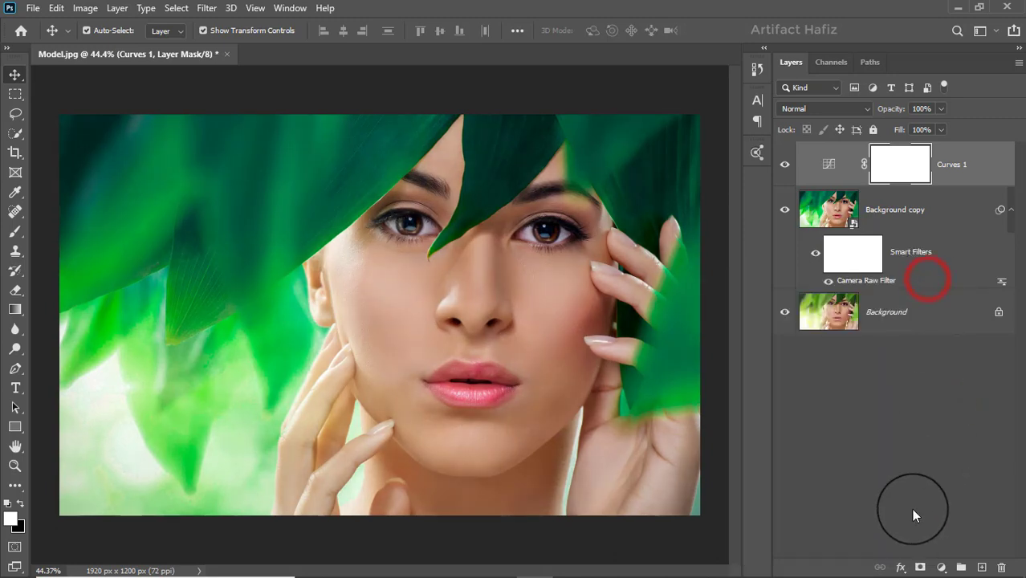
Add a second Curves adjustment layer, anchor its shadows and raise the highlights on the RGB curve to increase contrast.
click(941, 567)
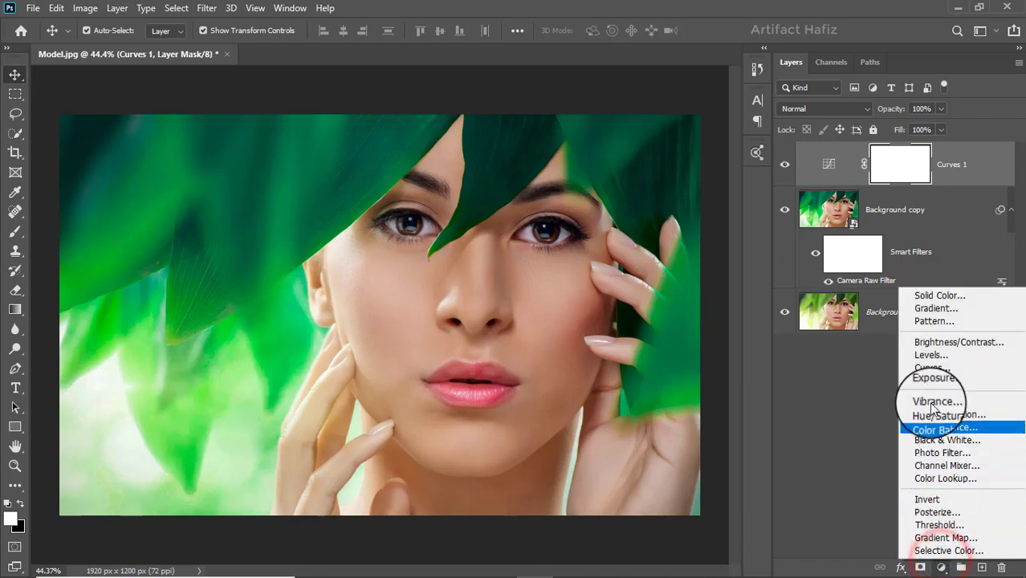
click(924, 370)
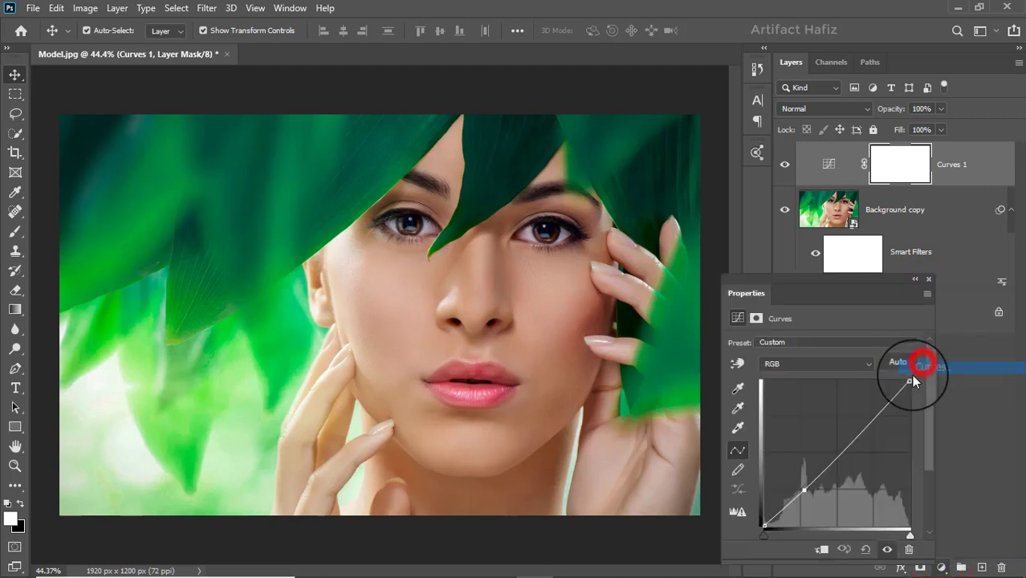
click(796, 489)
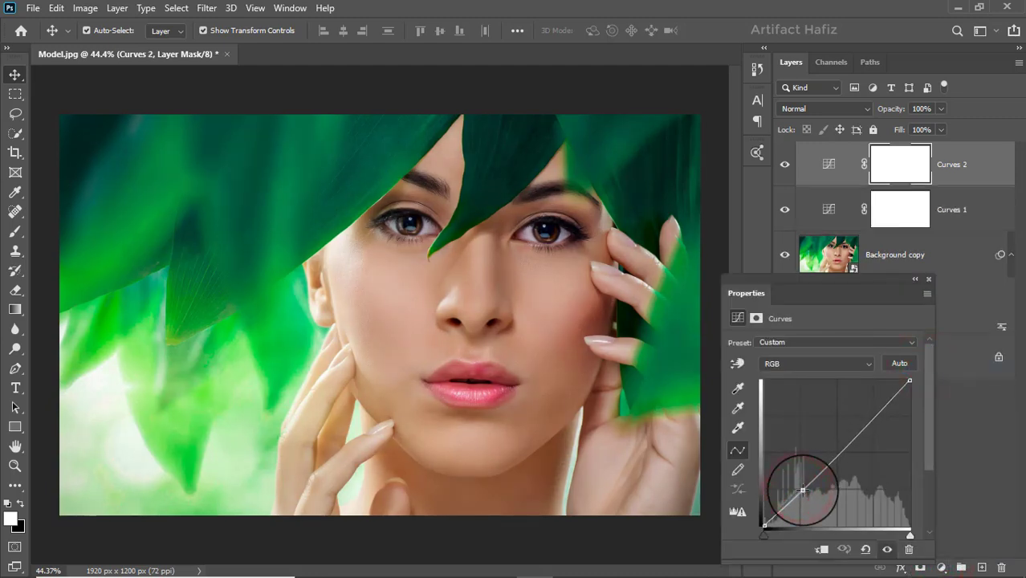
drag(880, 413, 878, 403)
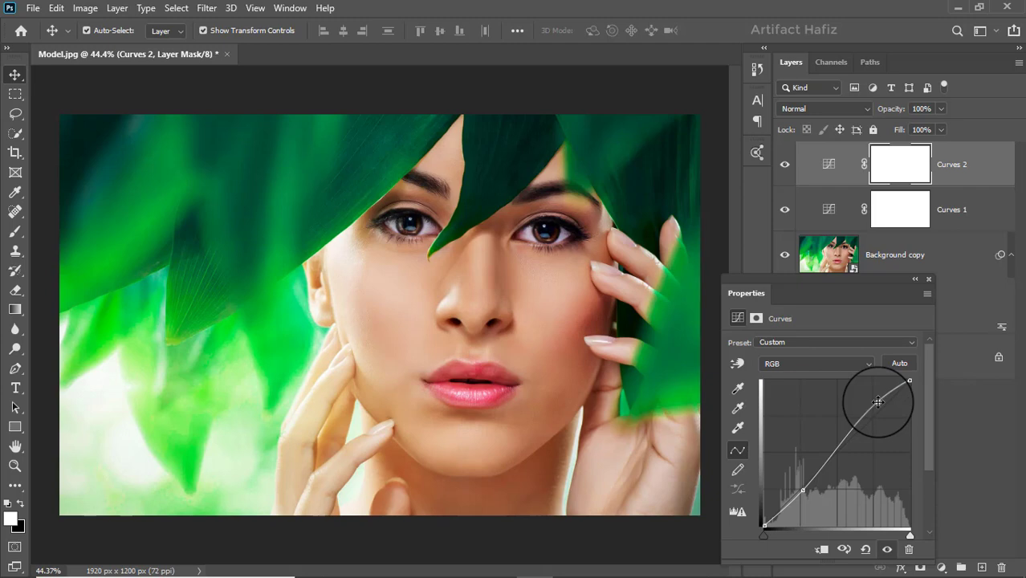
click(927, 277)
Set the second Curves layer's blend mode to Luminosity and lower its opacity to 29%.
click(824, 109)
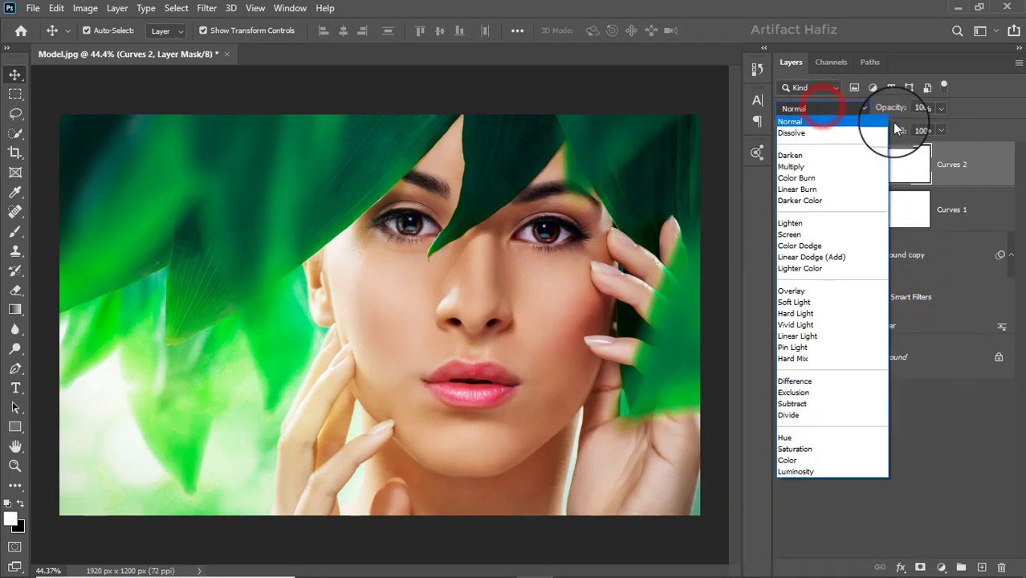
click(795, 472)
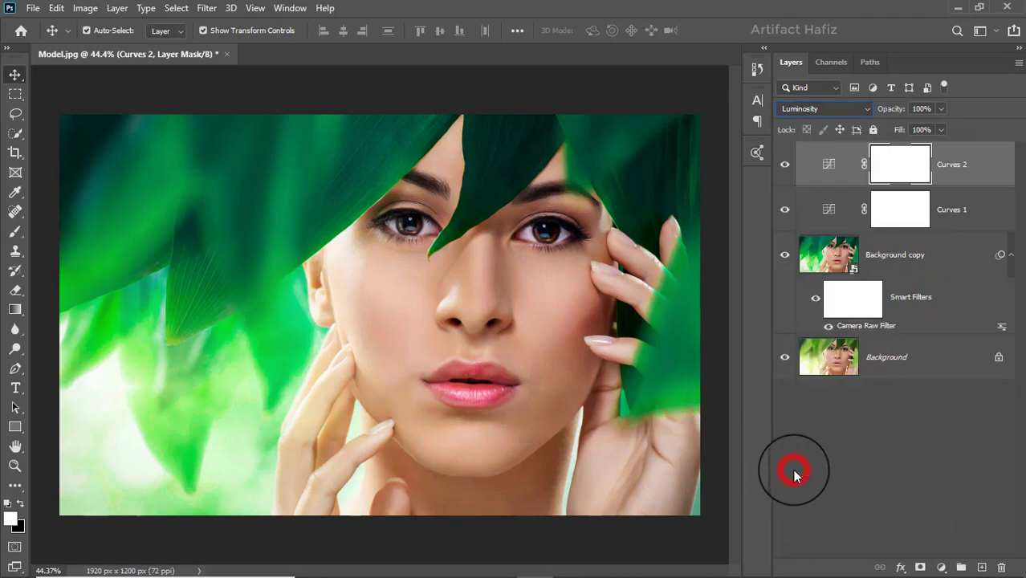
click(947, 165)
click(940, 109)
drag(924, 128, 891, 126)
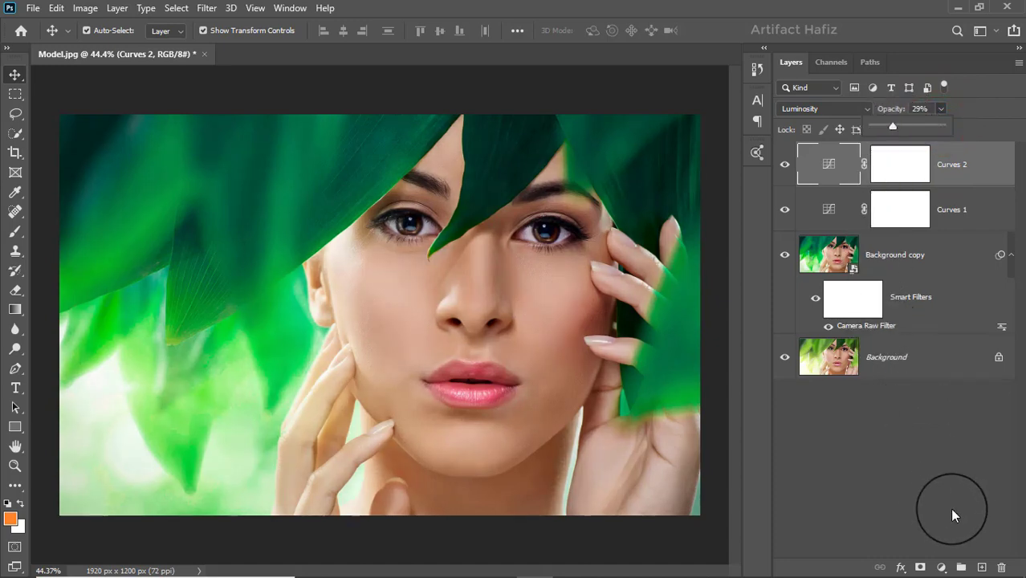
Add a Levels adjustment layer on top with input black level 8 and white level 253.
click(941, 567)
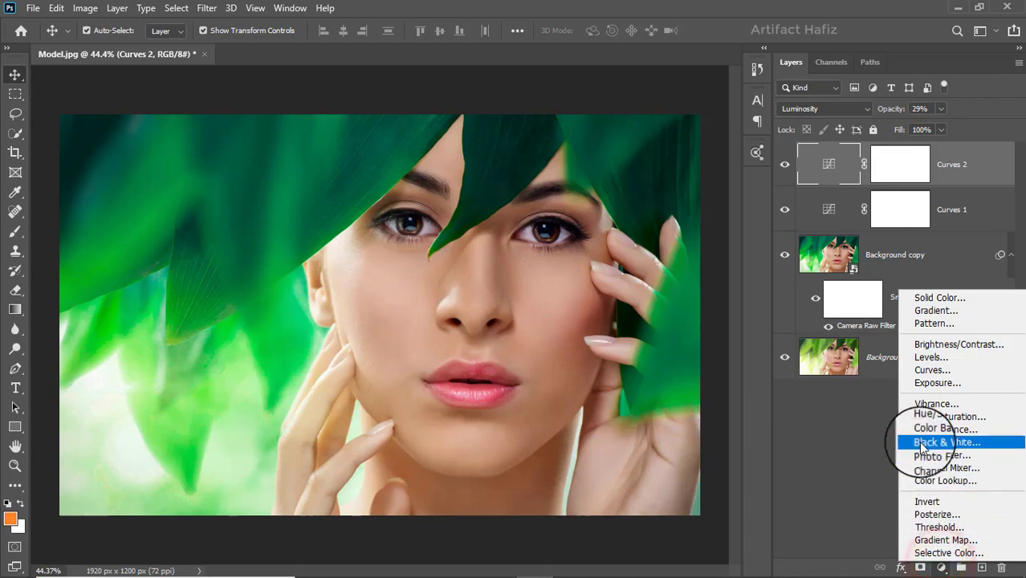
click(920, 357)
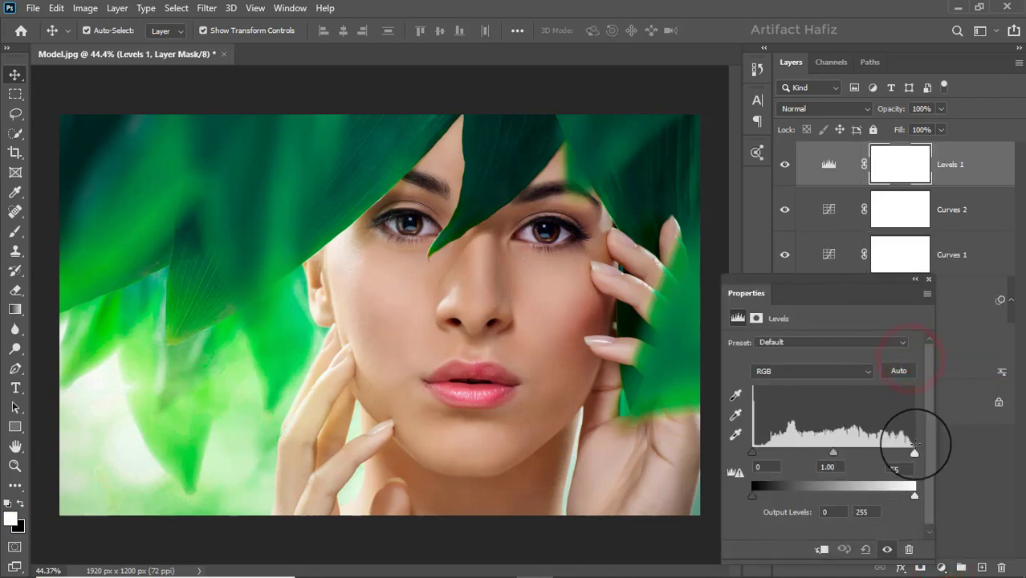
drag(915, 455, 913, 454)
drag(749, 452, 762, 457)
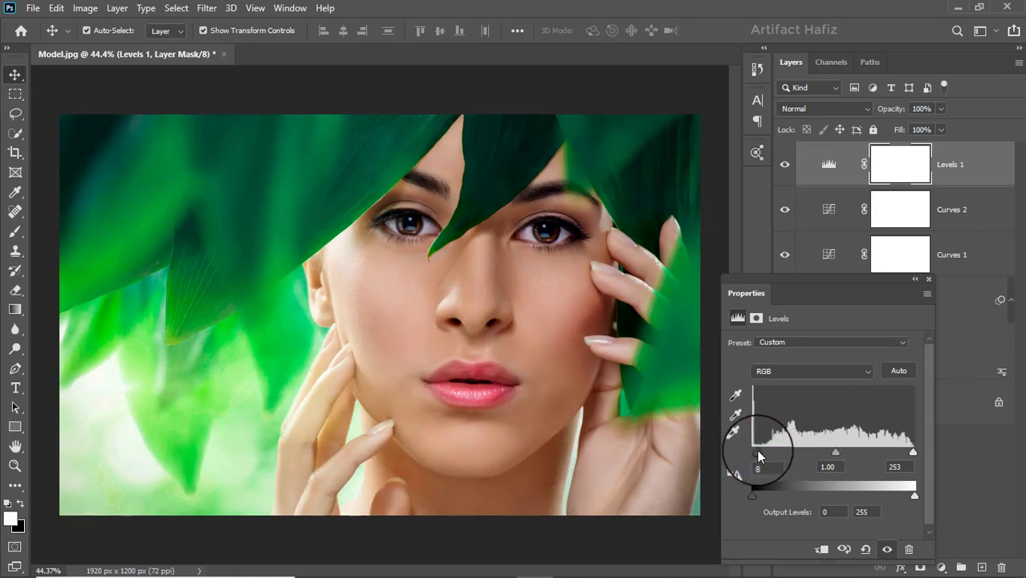
click(929, 279)
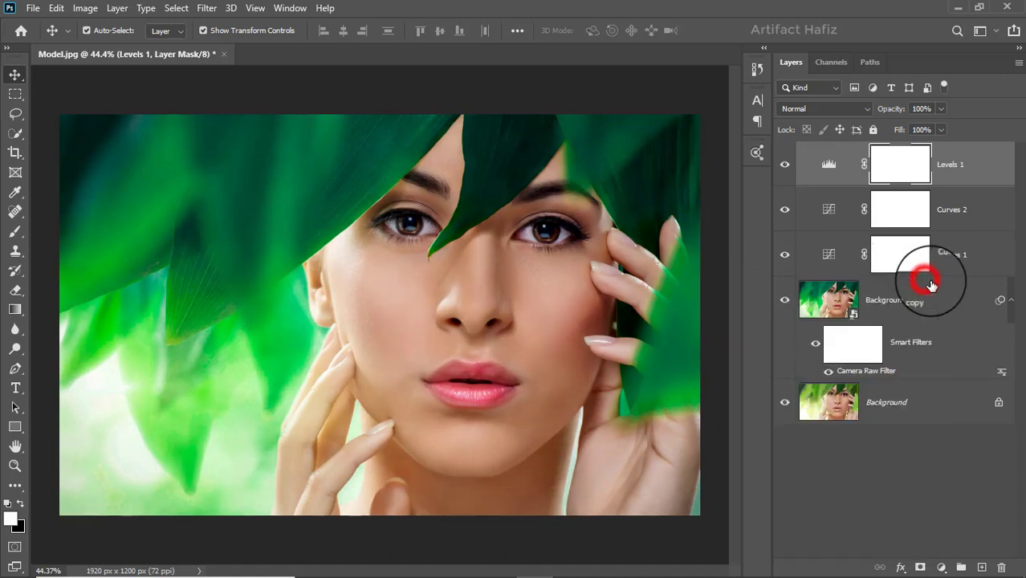
Stamp all visible layers into a new merged layer on top and convert it for smart filters.
click(963, 174)
key(ctrl+alt+shift+e)
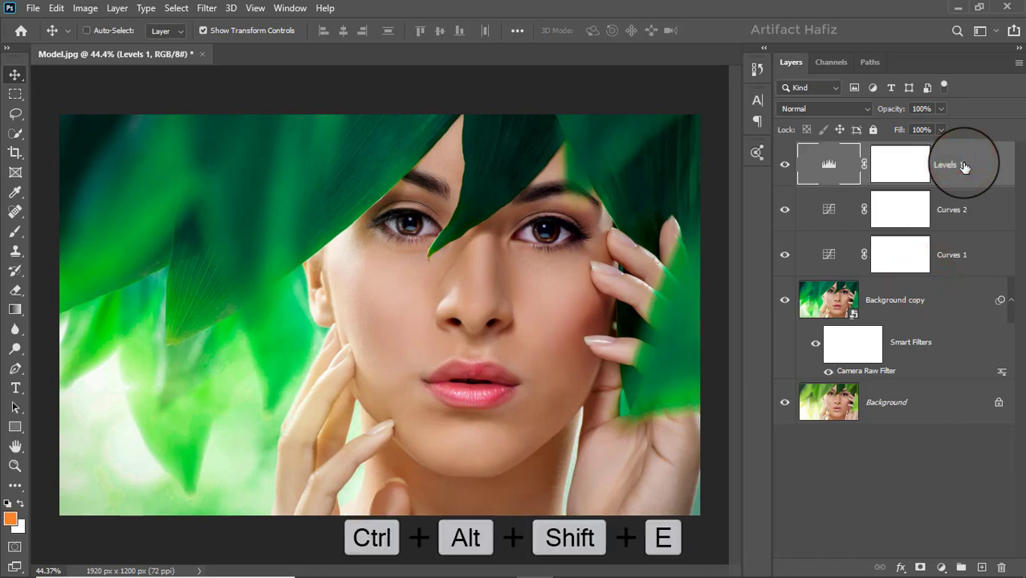
click(962, 165)
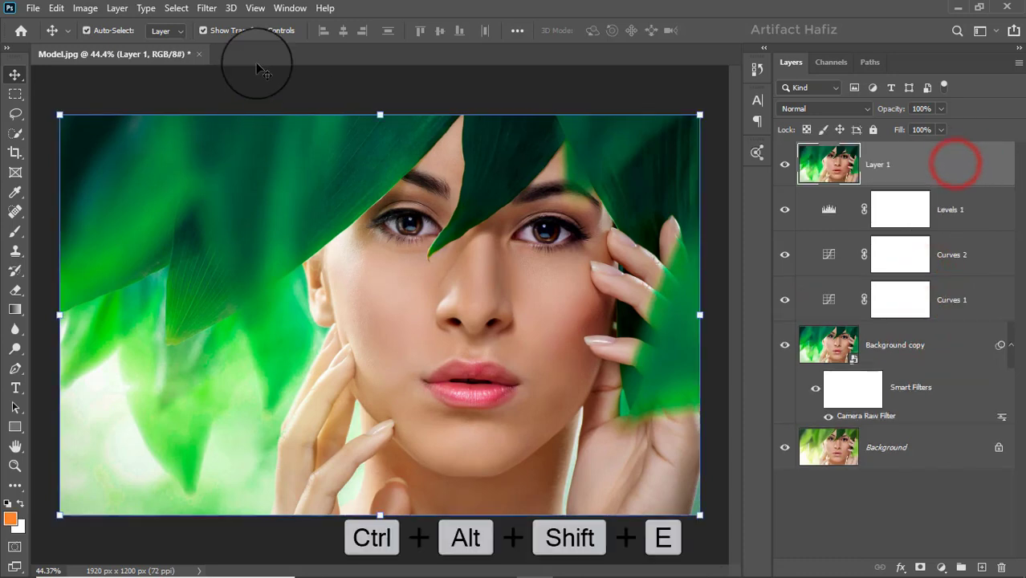
click(202, 10)
click(208, 48)
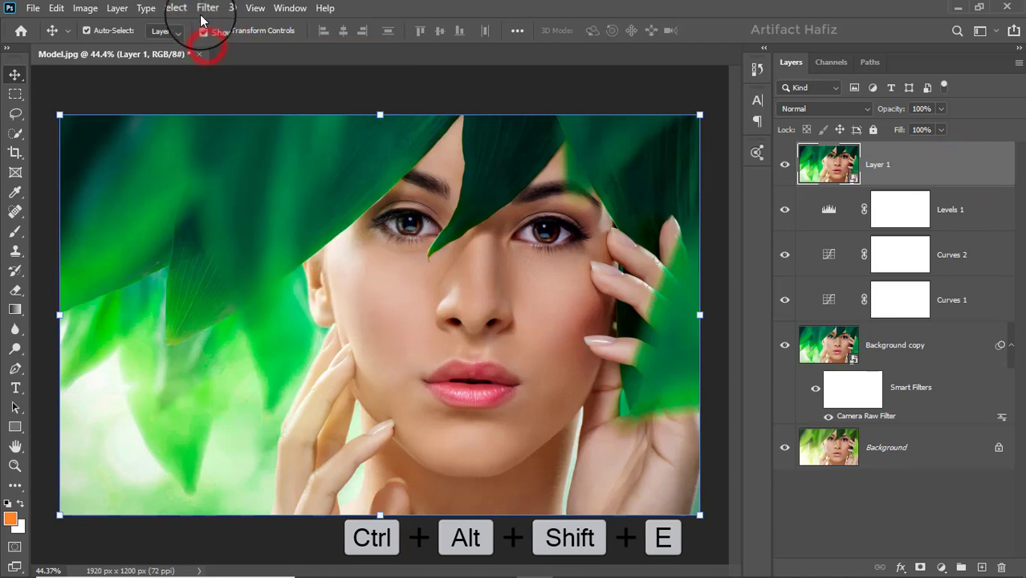
Apply the Color Efex Pro 4 Cross Processing filter to the merged layer with method L03 and Strength 5%.
click(204, 9)
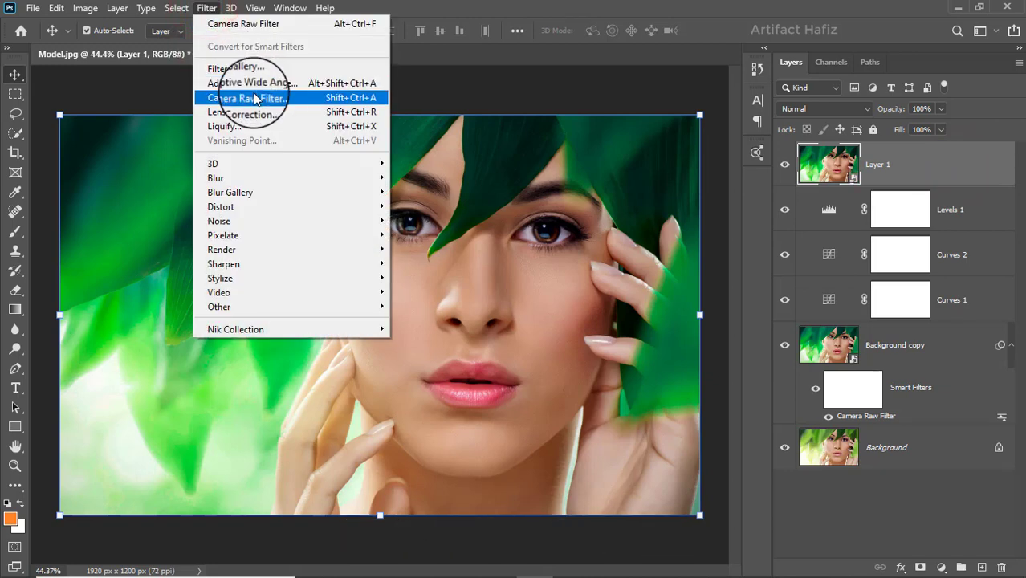
mouse_move(310, 329)
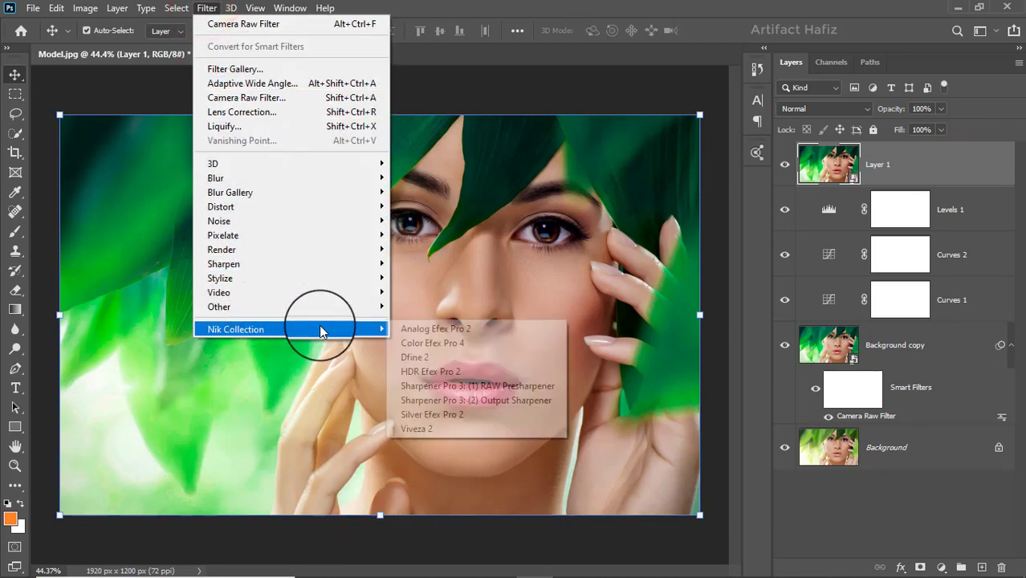
click(432, 343)
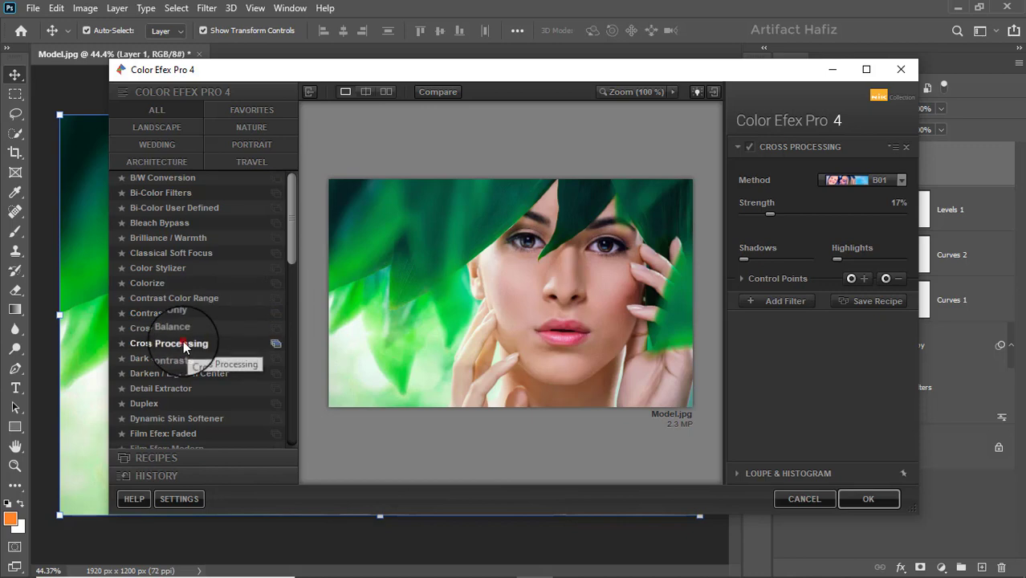
click(183, 344)
click(832, 179)
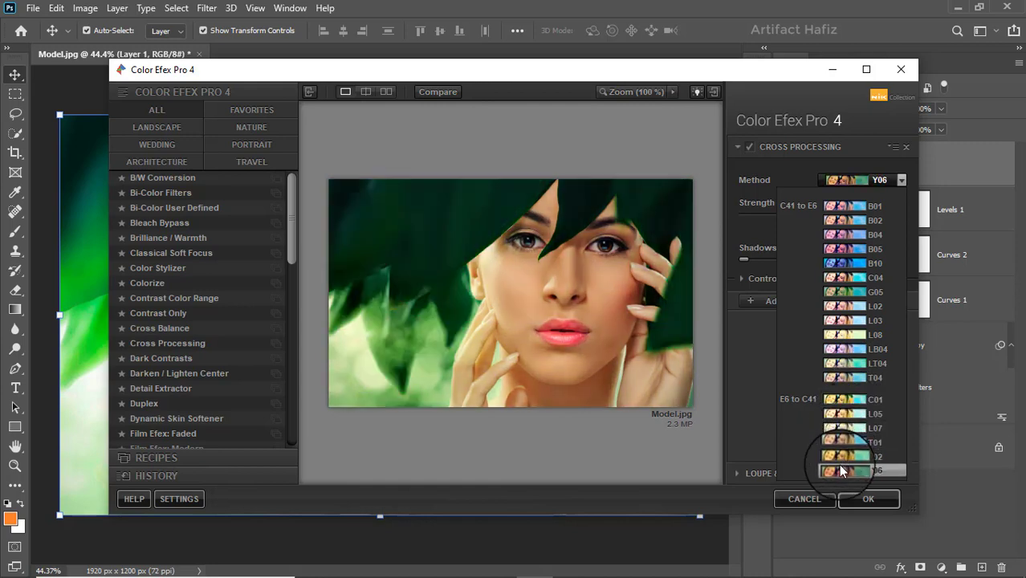
click(843, 323)
drag(795, 211, 751, 214)
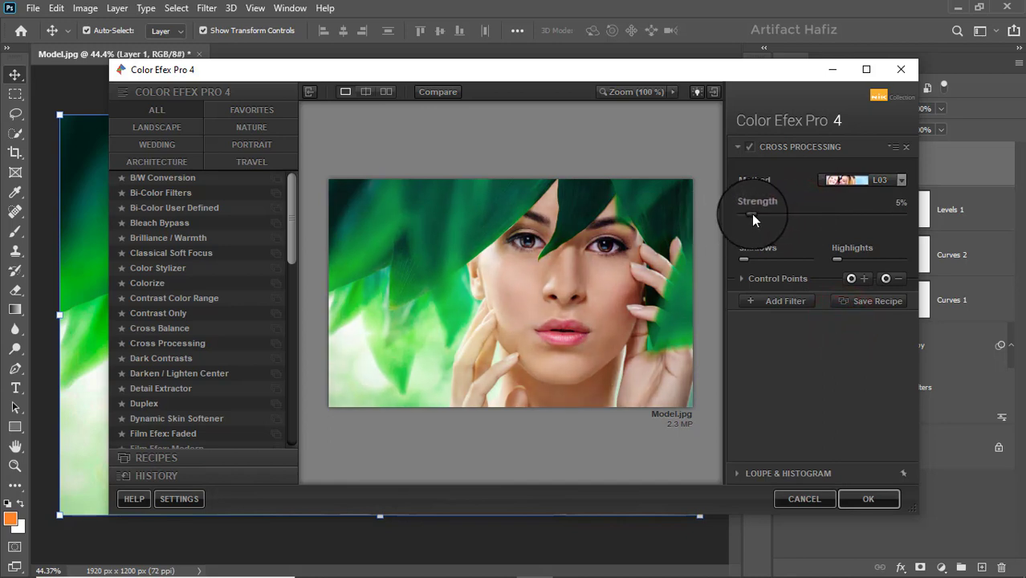
click(864, 499)
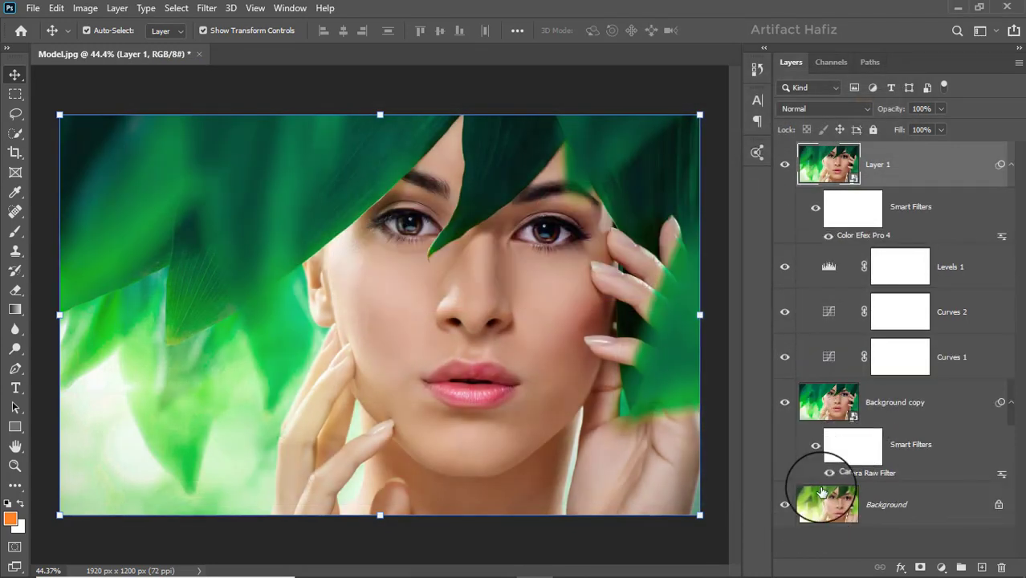
Compare the graded portrait with the original by toggling the visibility of all layers above the Background.
alt+click(786, 506)
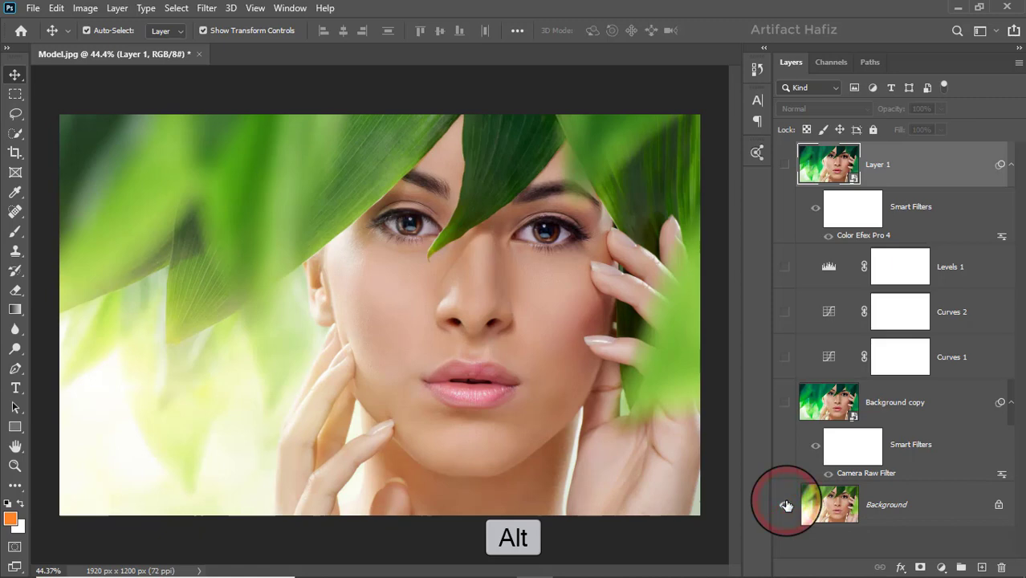
alt+click(787, 505)
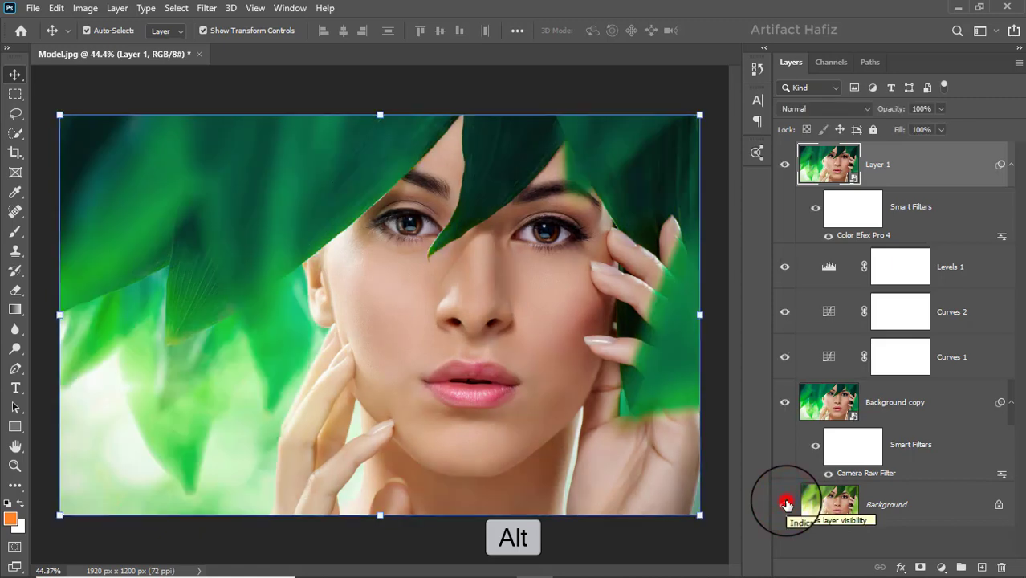
alt+click(787, 506)
alt+click(786, 506)
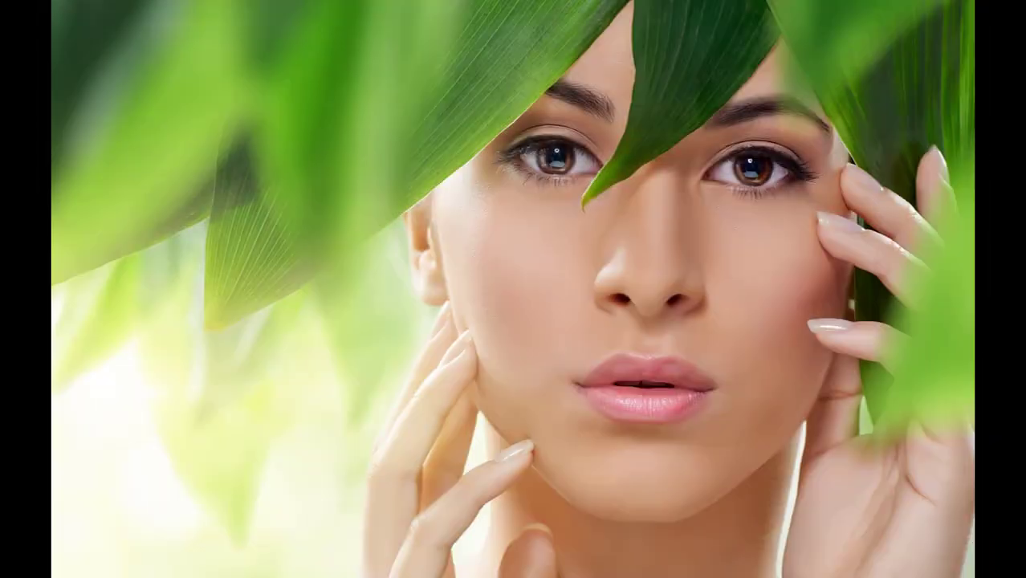